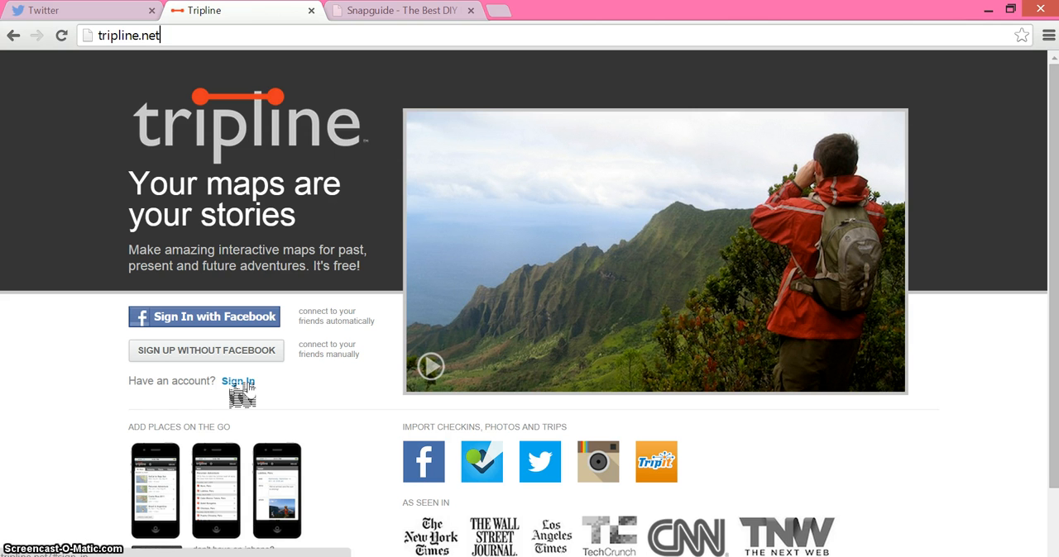
Step: Sign in to the Tripline account and start creating a new map
click(238, 382)
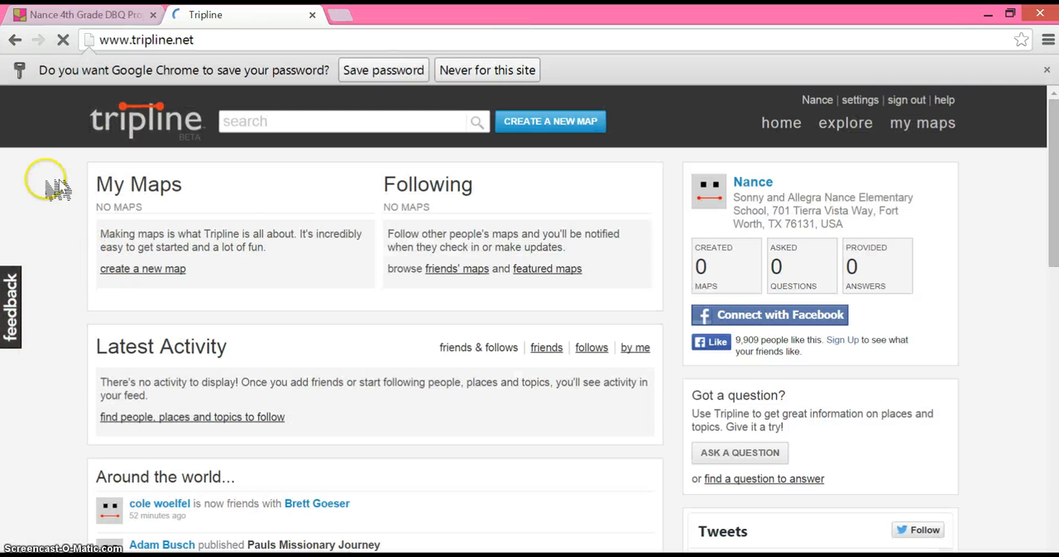
click(150, 208)
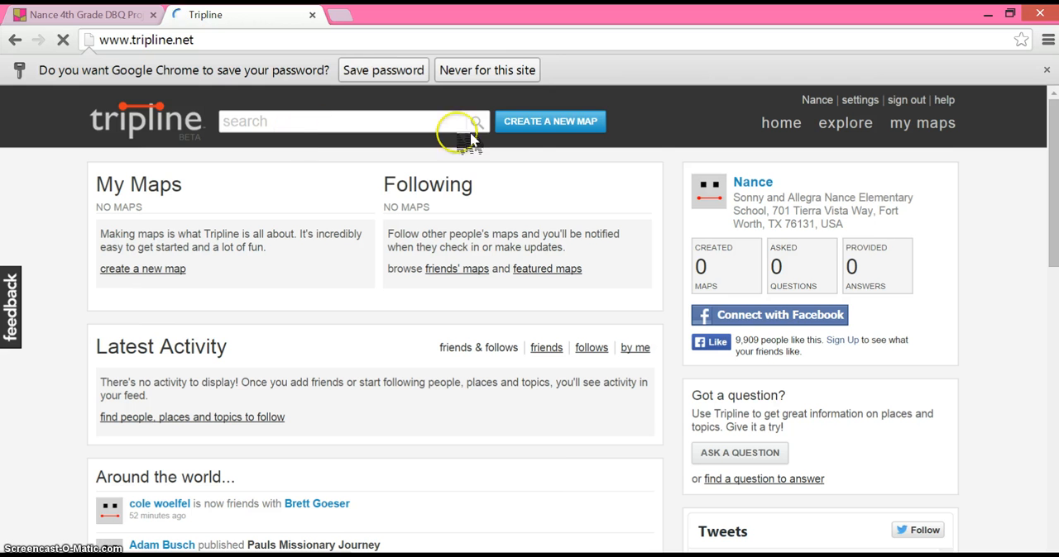
click(550, 121)
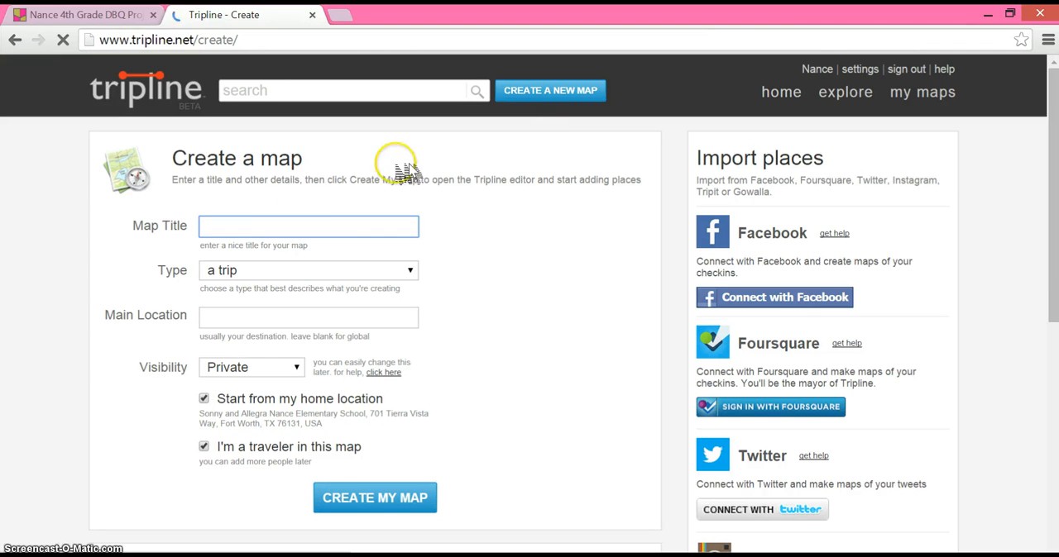
Step: Title the map with the creator's full name followed by "- Test", keeping the type as a trip and the main location blank
click(263, 225)
key(ctrl+plus)
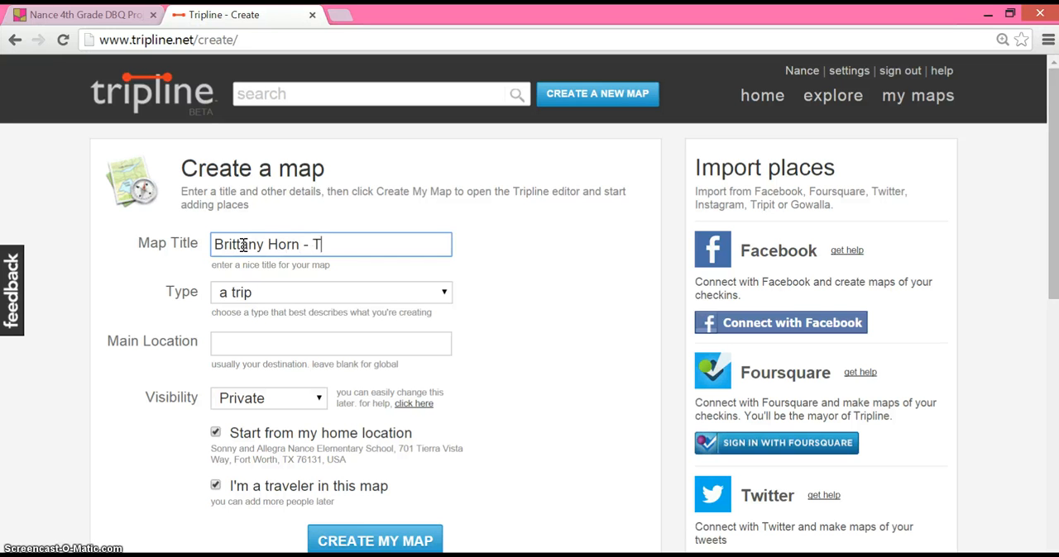
click(264, 299)
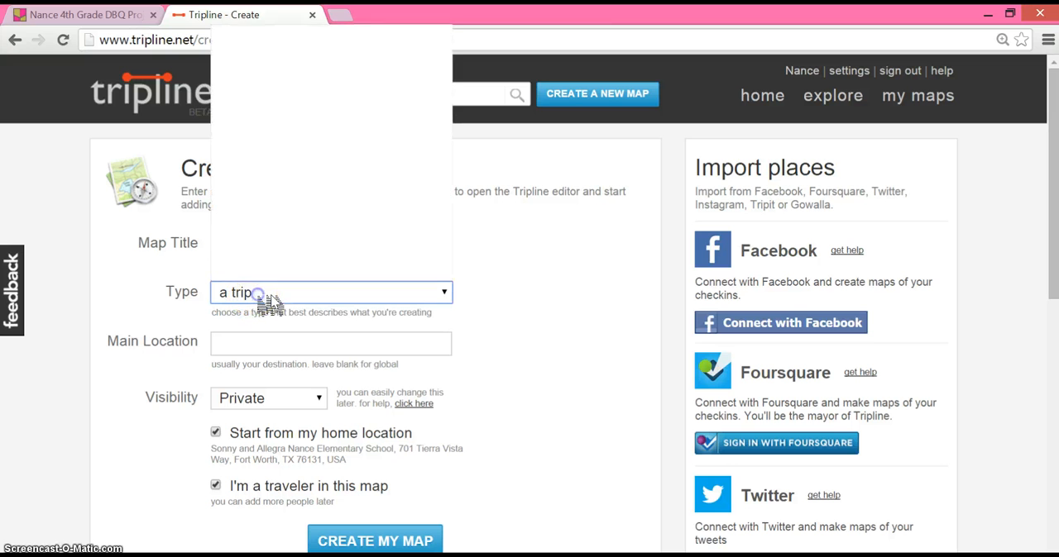
click(275, 353)
click(275, 352)
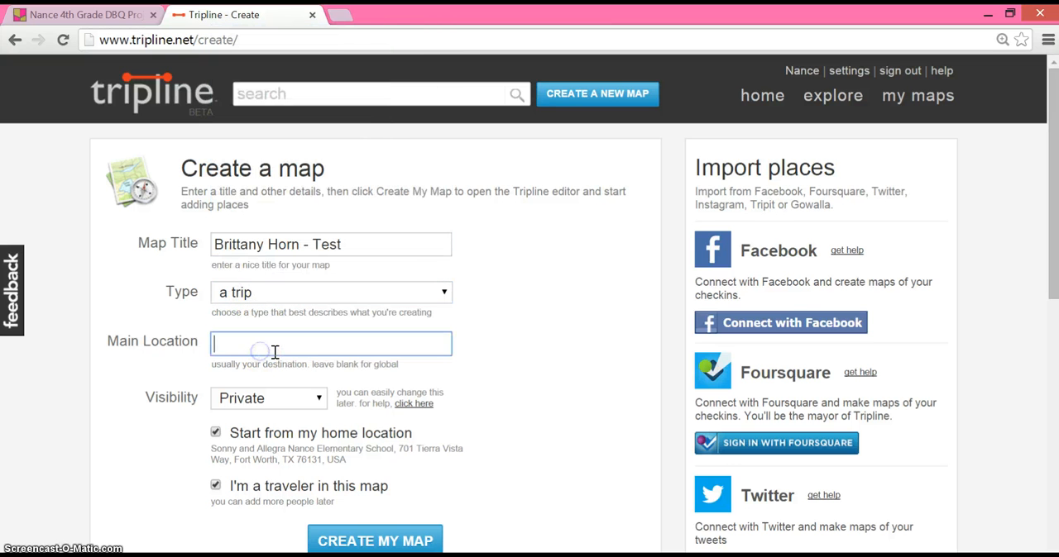
Step: Set the map's visibility to Friends and create the map
click(287, 403)
click(277, 445)
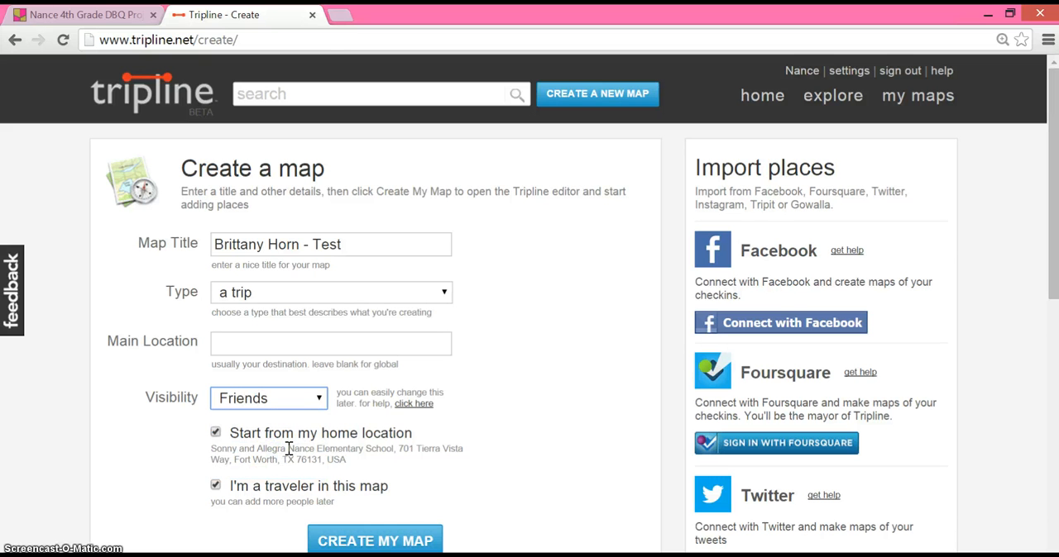
click(394, 540)
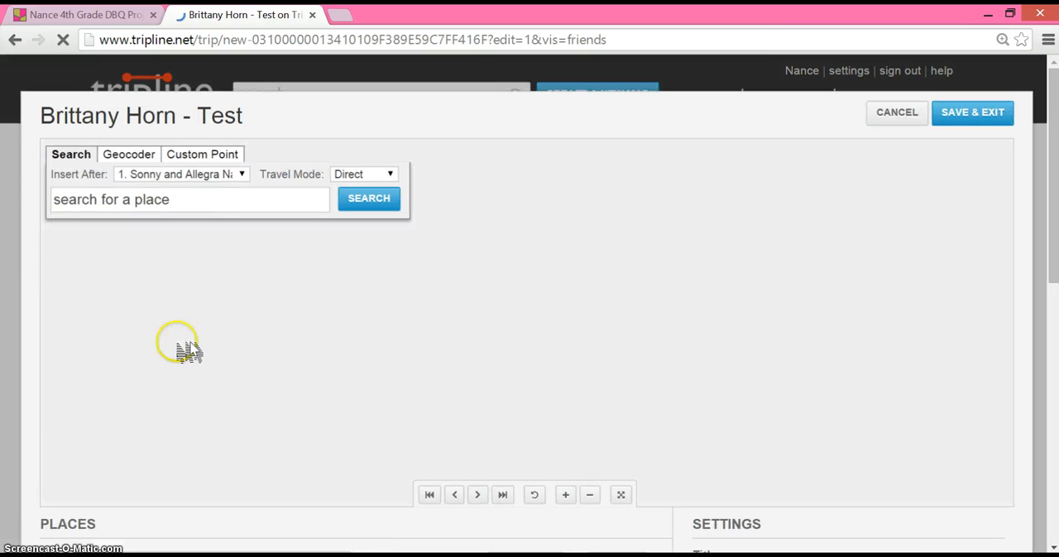
Step: Prepare a place search in the map editor, with the new place inserted after the elementary school
click(182, 209)
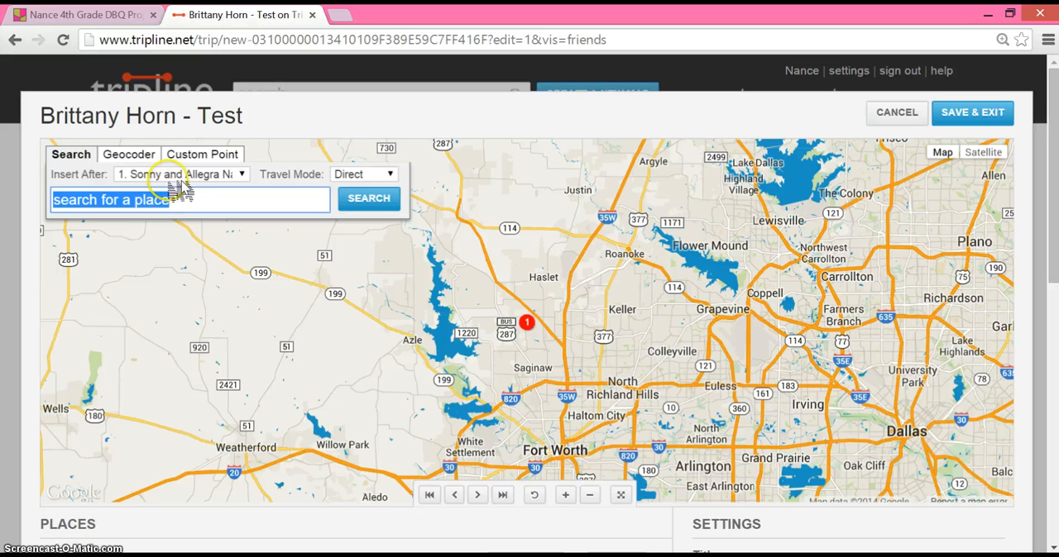
click(171, 174)
click(102, 199)
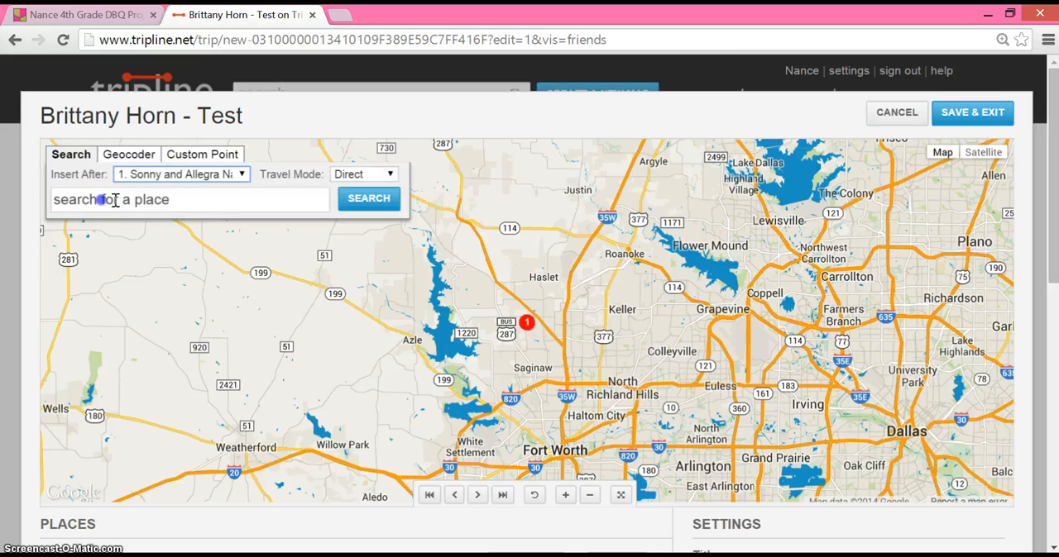
click(102, 200)
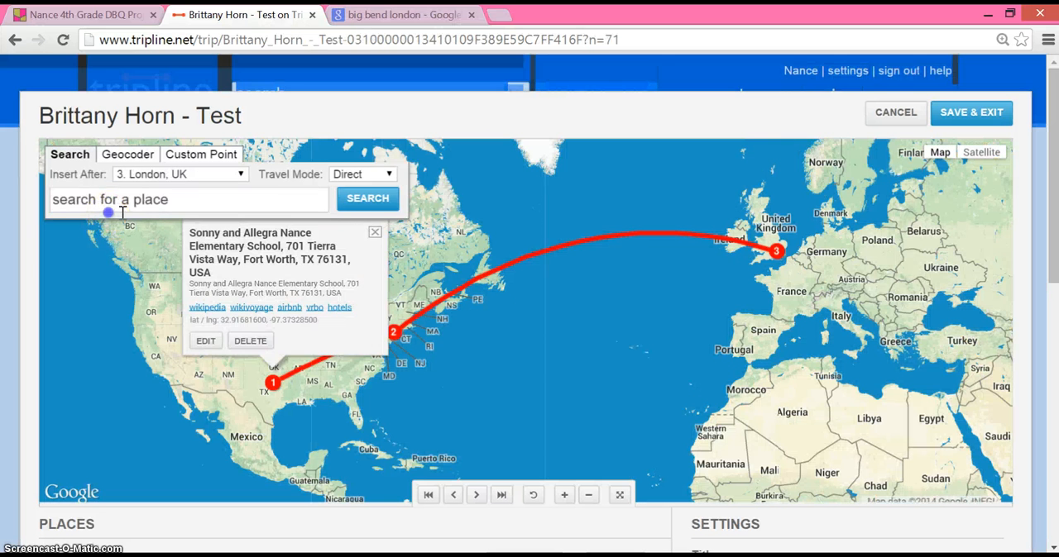
Step: Check which existing stops a new place can be inserted after
click(124, 201)
click(168, 175)
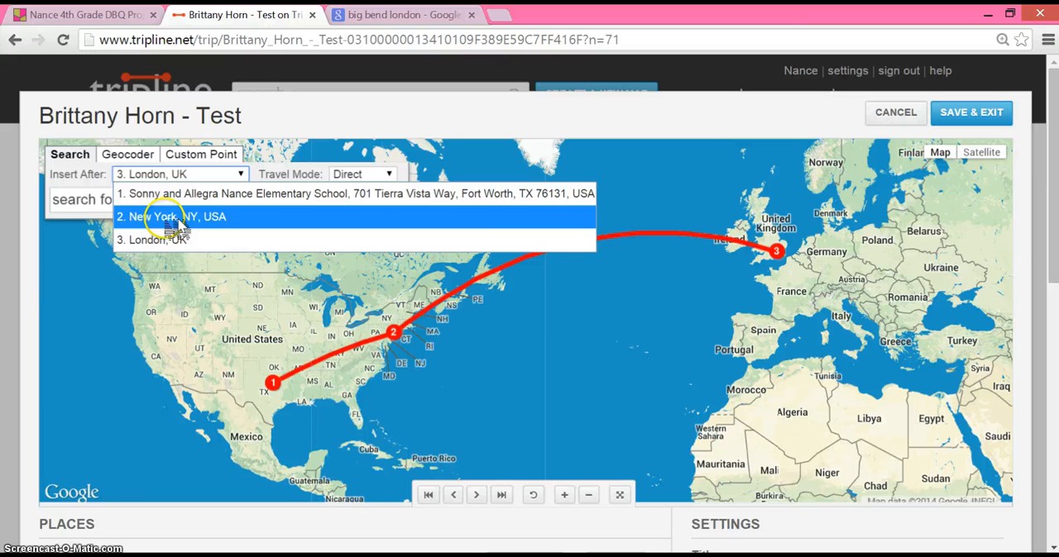
click(116, 355)
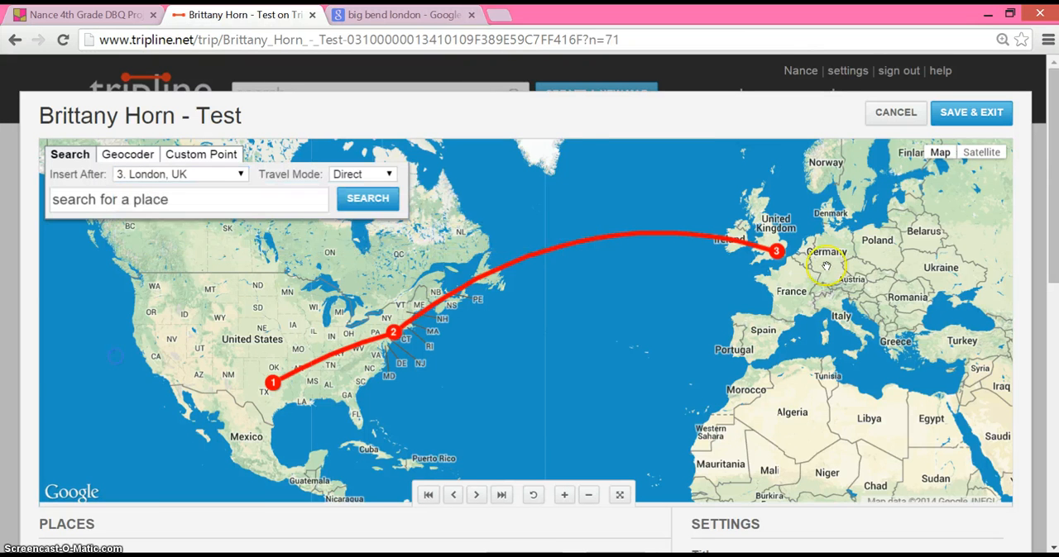
Step: Show the New York stop on the map, and save the map and leave the editor
click(394, 332)
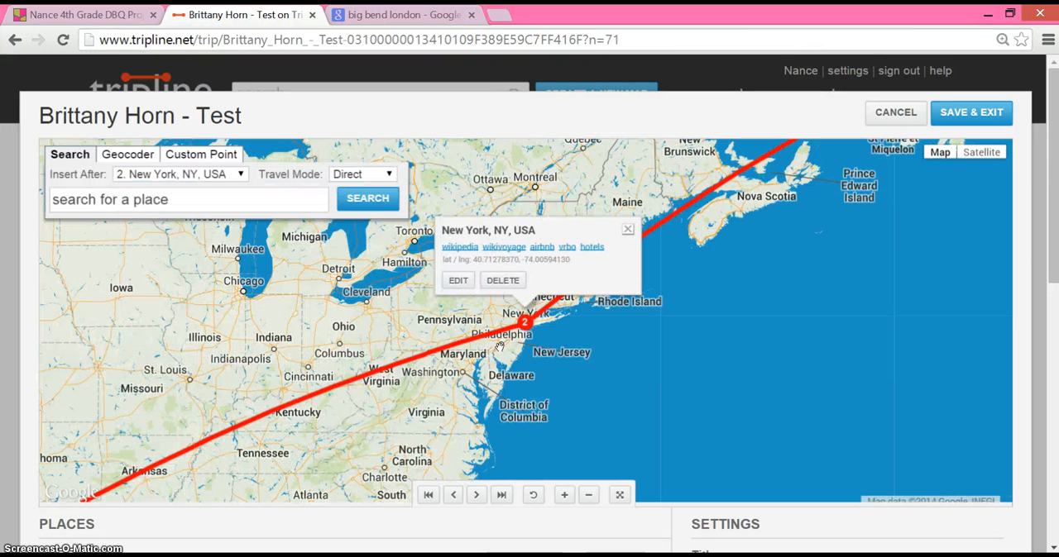
click(988, 123)
click(990, 121)
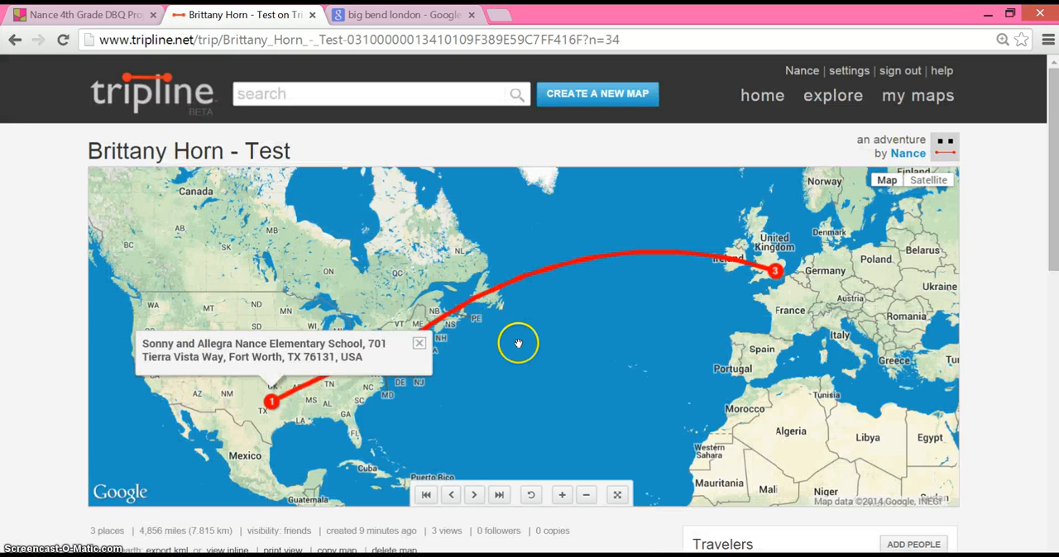
Step: View the New York stop's details on the map and open the photo upload for that stop
click(418, 342)
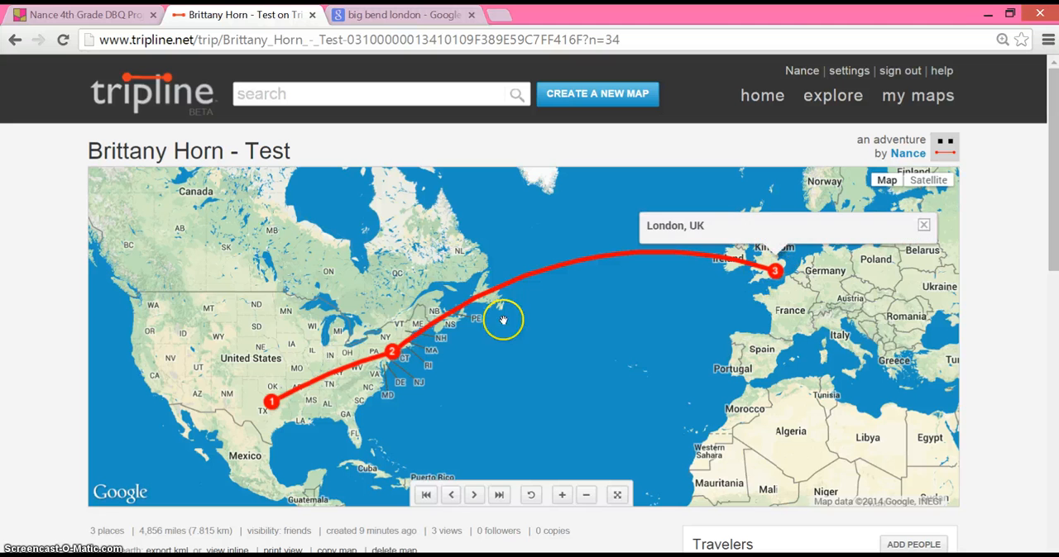
click(391, 351)
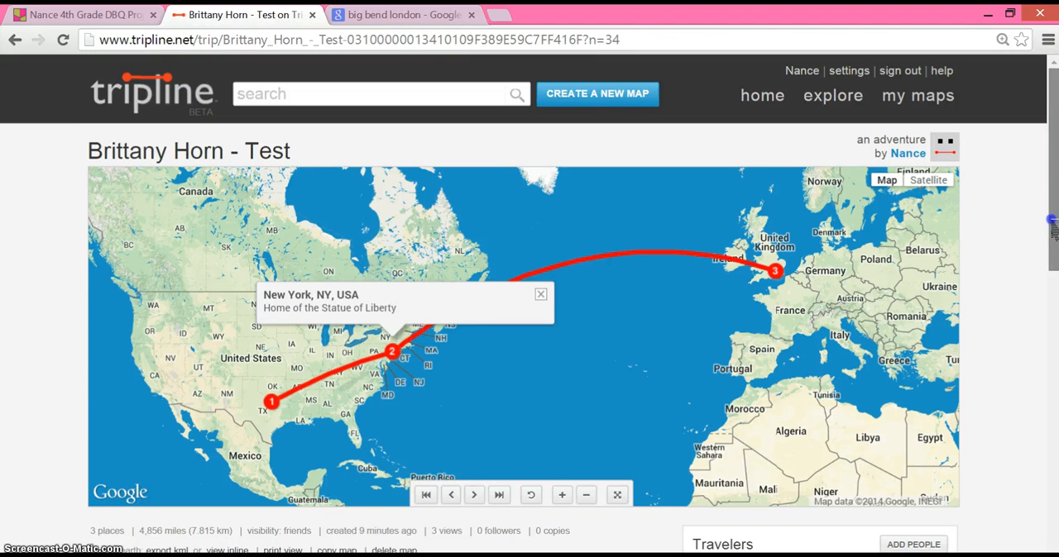
drag(1054, 209, 1047, 393)
mouse_move(603, 354)
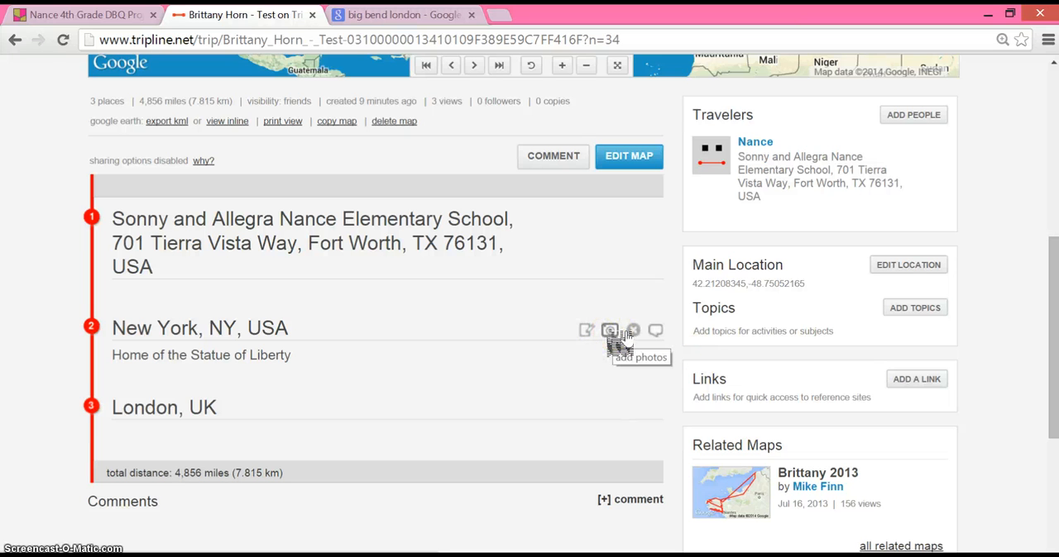
click(625, 335)
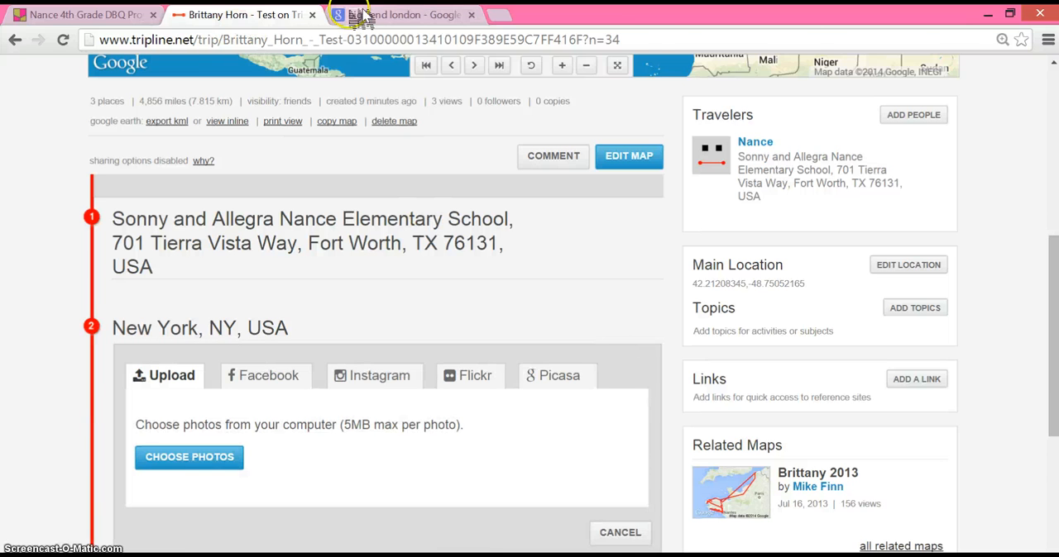
Step: Switch to the Google image results for "big bend london" and save the first picture, the clock tower at night
click(383, 21)
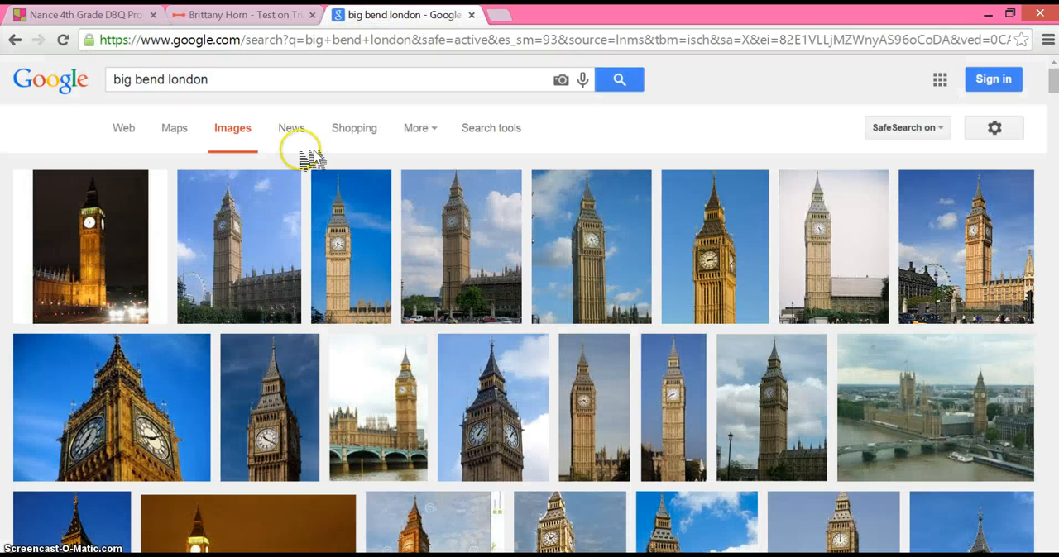
right_click(104, 250)
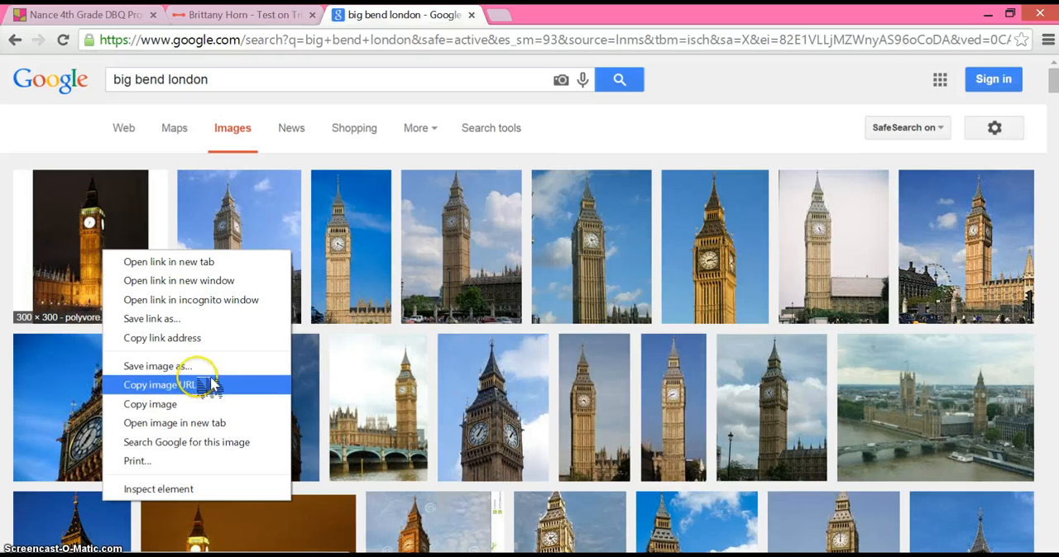
click(201, 372)
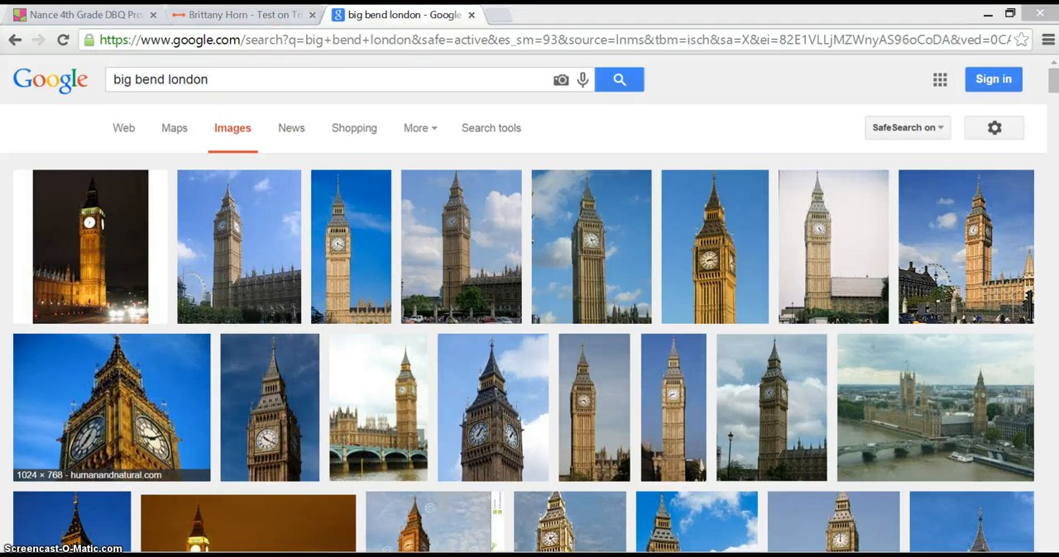
Step: Return to the Tripline map and upload the photo big bend.jpg to the London, UK stop
click(240, 15)
click(165, 293)
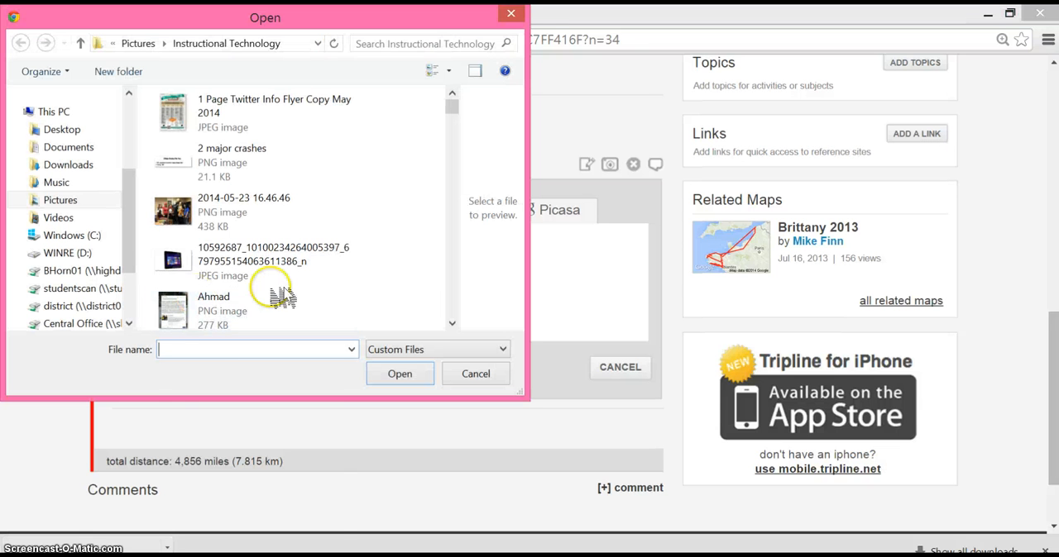
text(big bend.jpg)
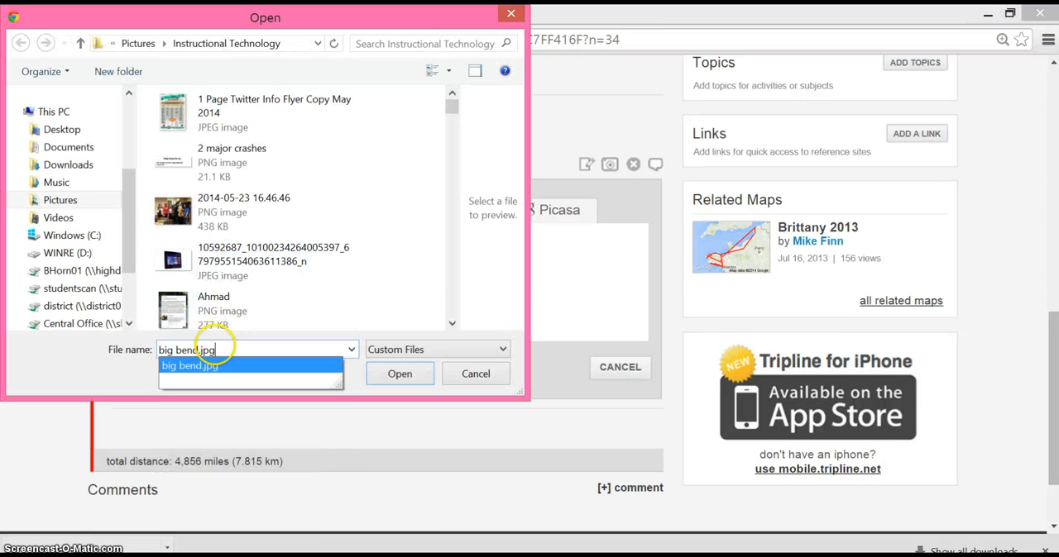
key(Return)
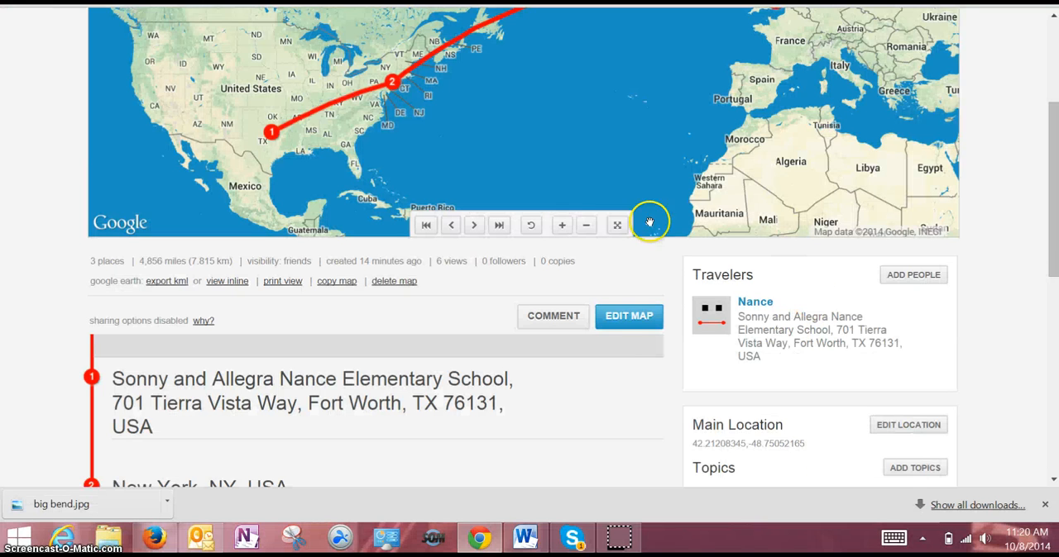
Step: Preview the trip on the map by jumping to the last stop, resetting the view, and stepping through all three stops in order
scroll(501, 364, up, 3)
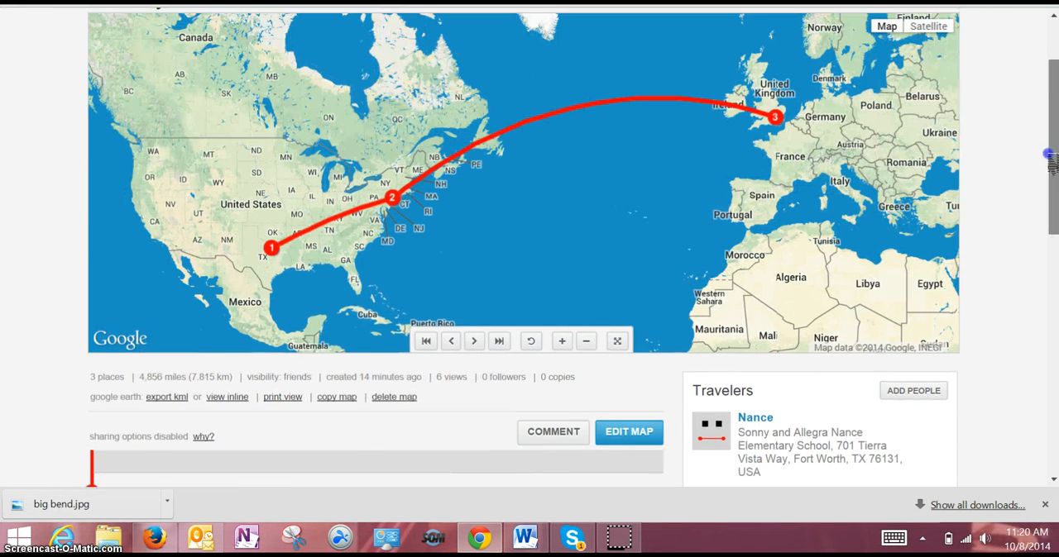
click(498, 355)
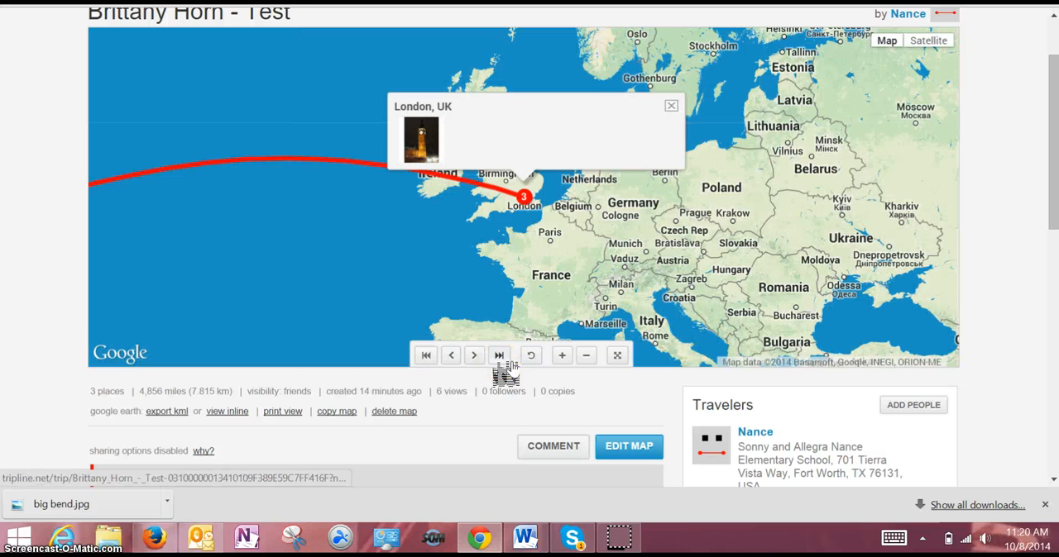
click(531, 355)
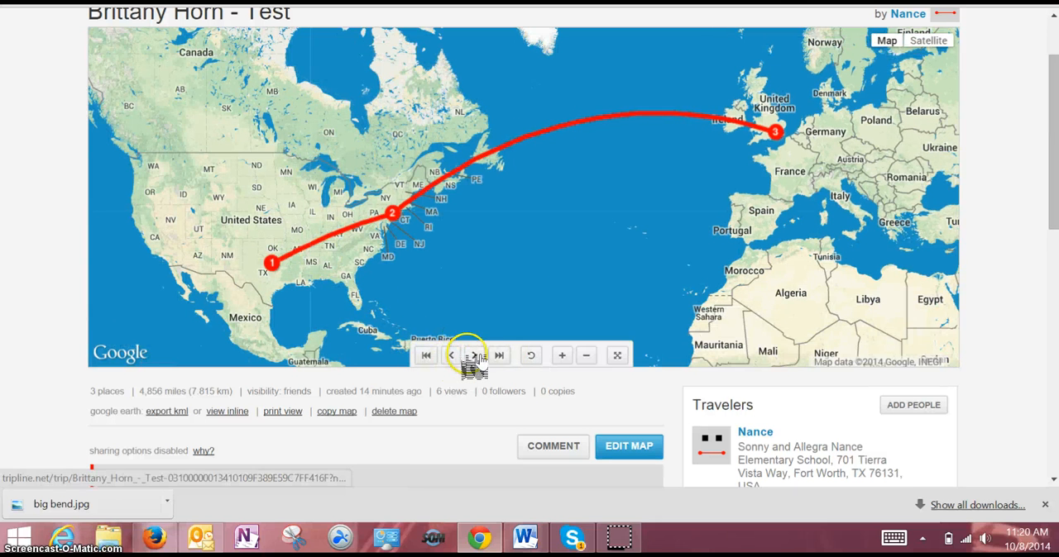
click(474, 356)
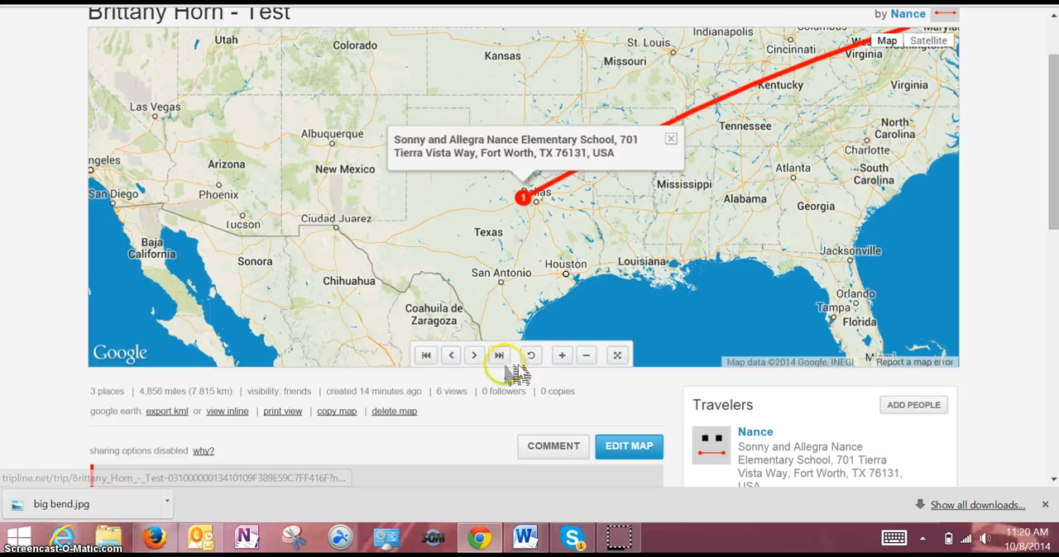
click(474, 356)
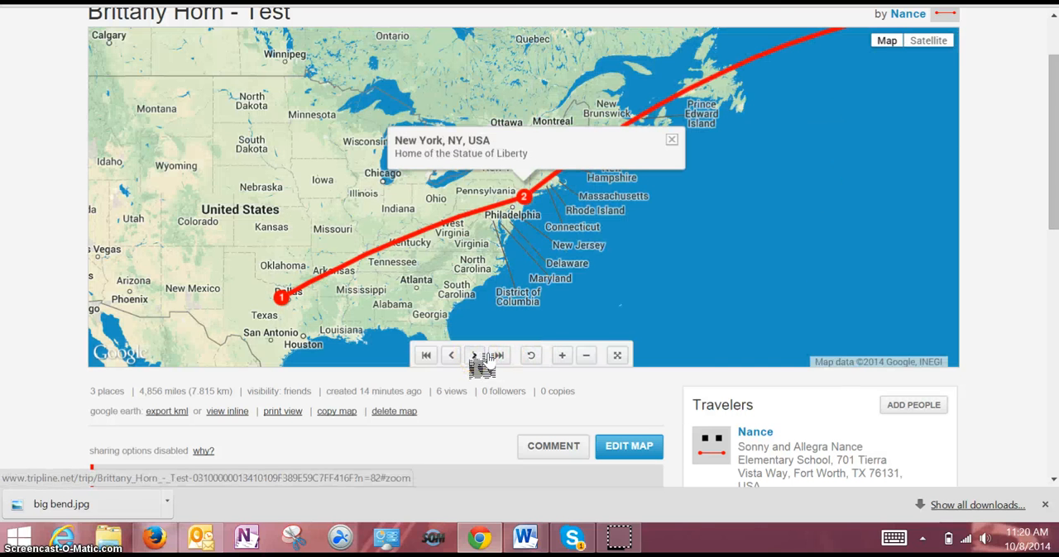
click(476, 356)
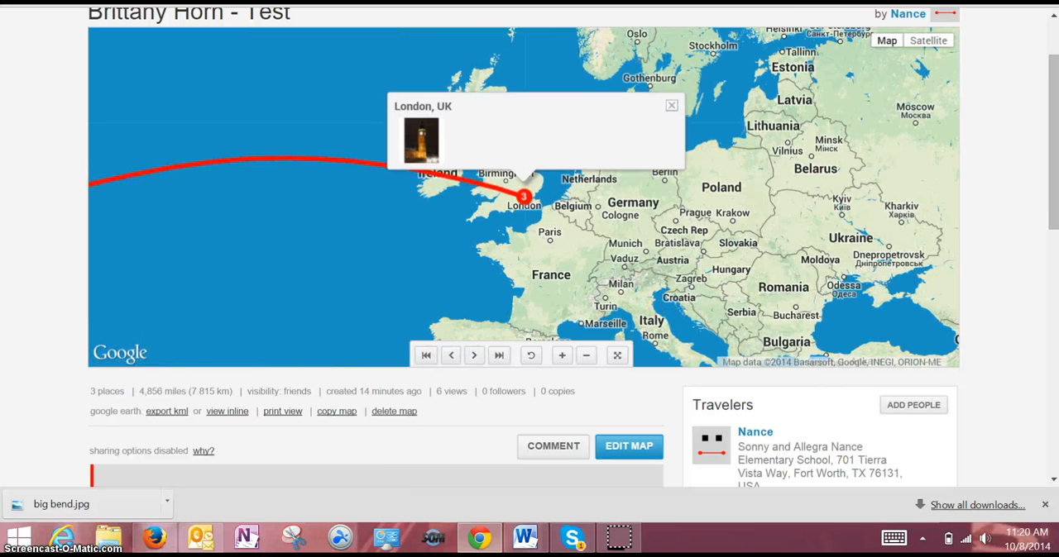
Step: Reopen the map for editing and bring up its list of places and its settings
click(1052, 182)
drag(1052, 182, 1052, 236)
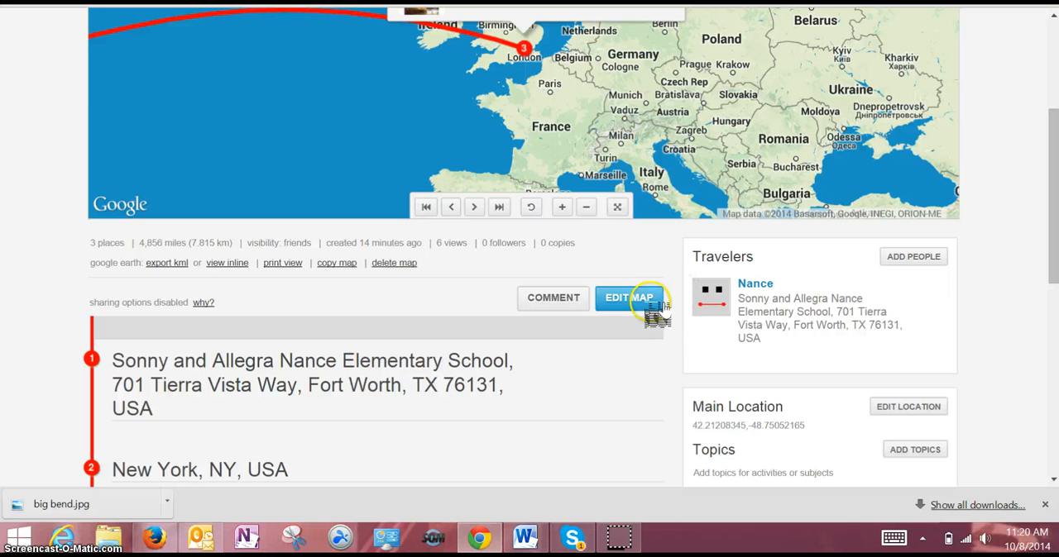
click(651, 304)
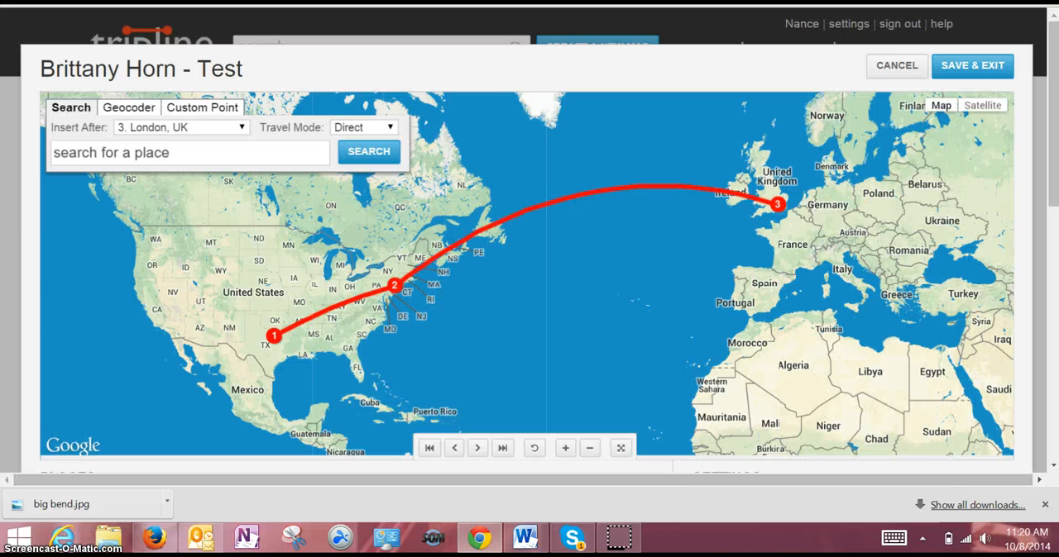
click(1044, 116)
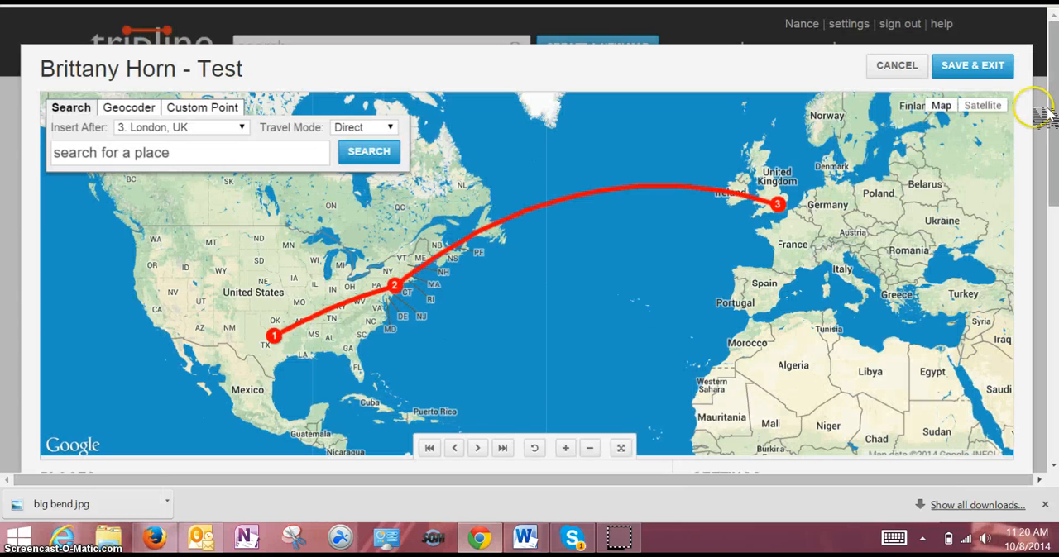
drag(1043, 115, 1043, 251)
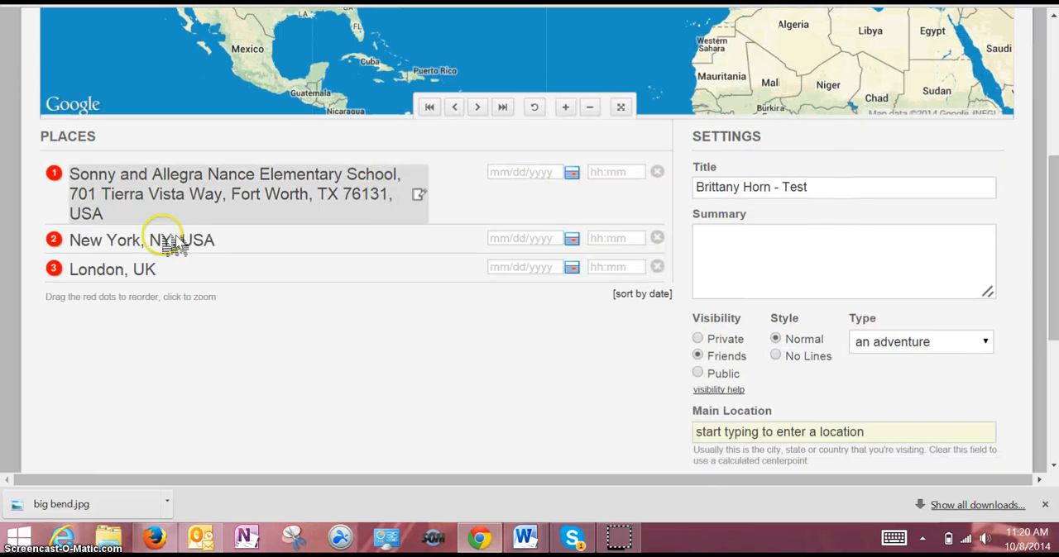
Step: Reorder the places so that New York, NY, USA follows London, UK as the third stop, and save the map
drag(54, 242, 59, 287)
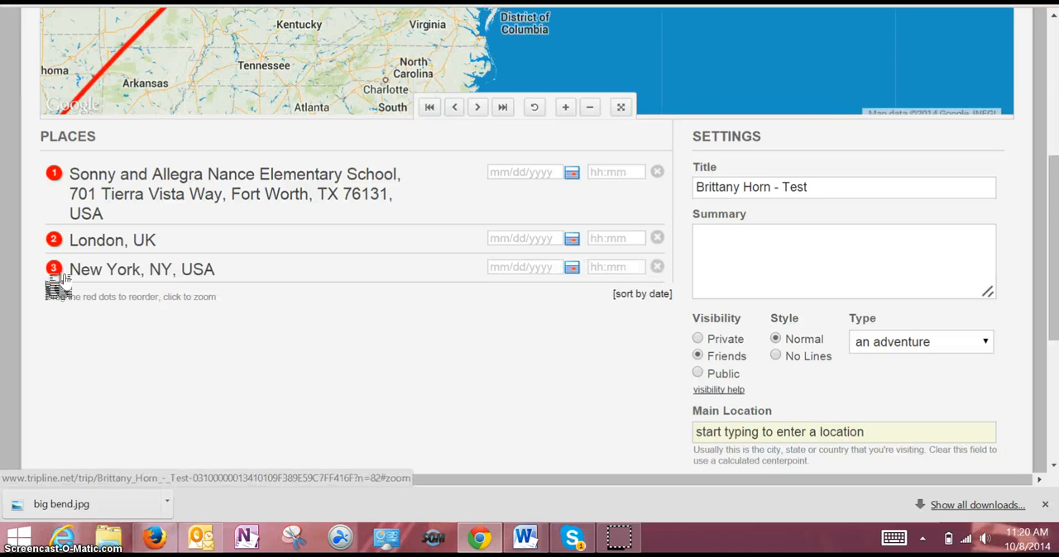
drag(26, 512, 142, 210)
drag(1053, 269, 1049, 432)
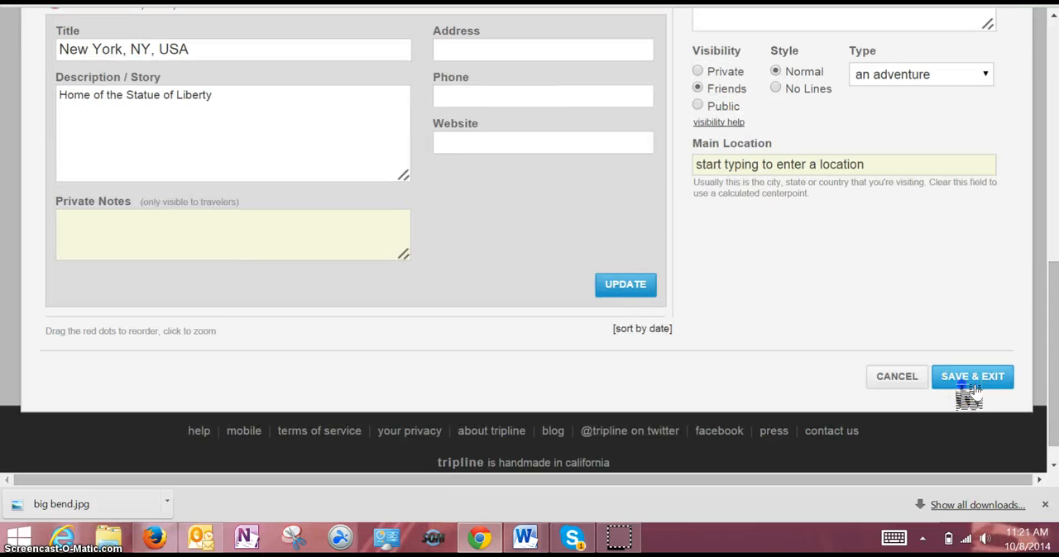
click(966, 380)
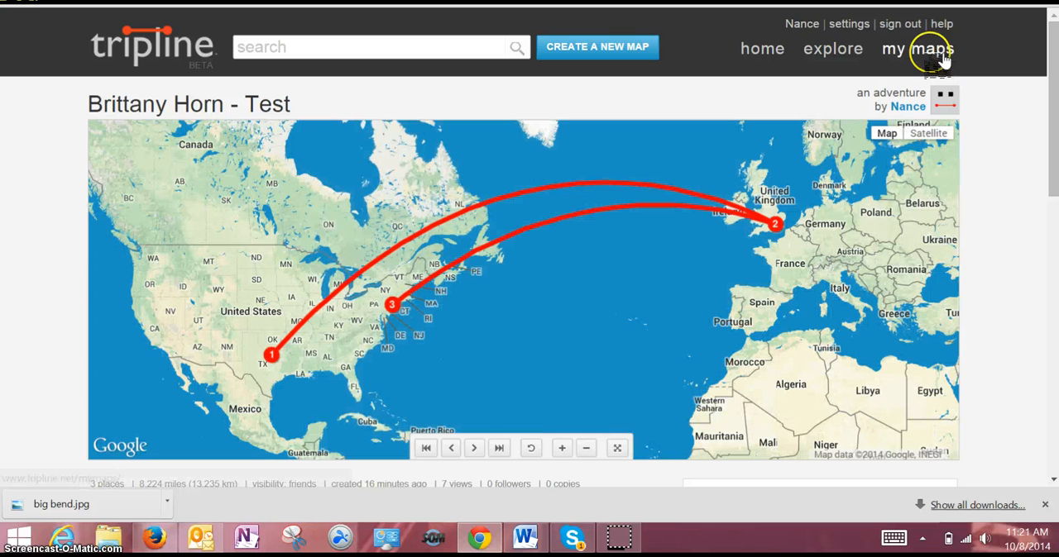
Step: Open the saved trip from the account's own list of maps and copy its web address
click(935, 51)
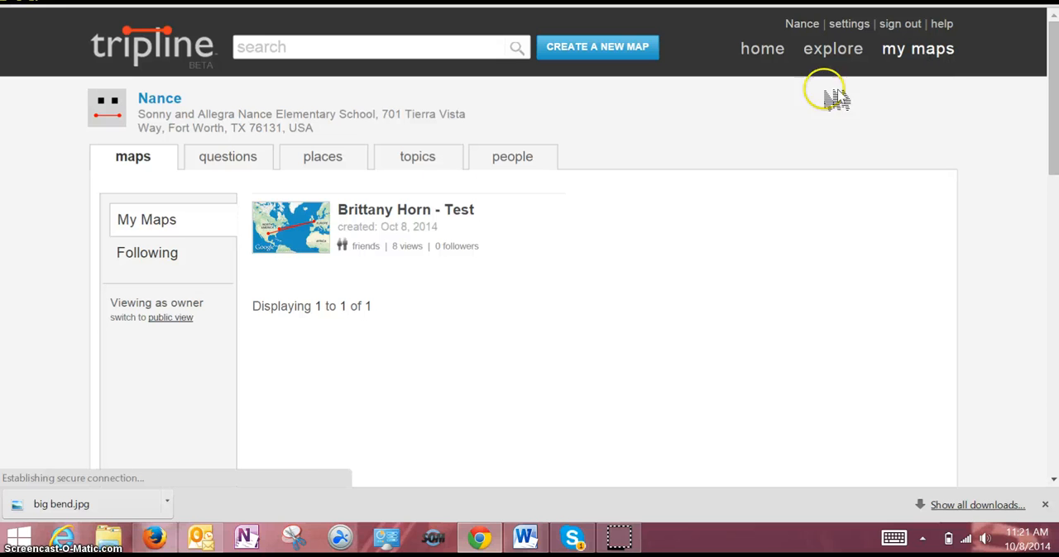
click(291, 233)
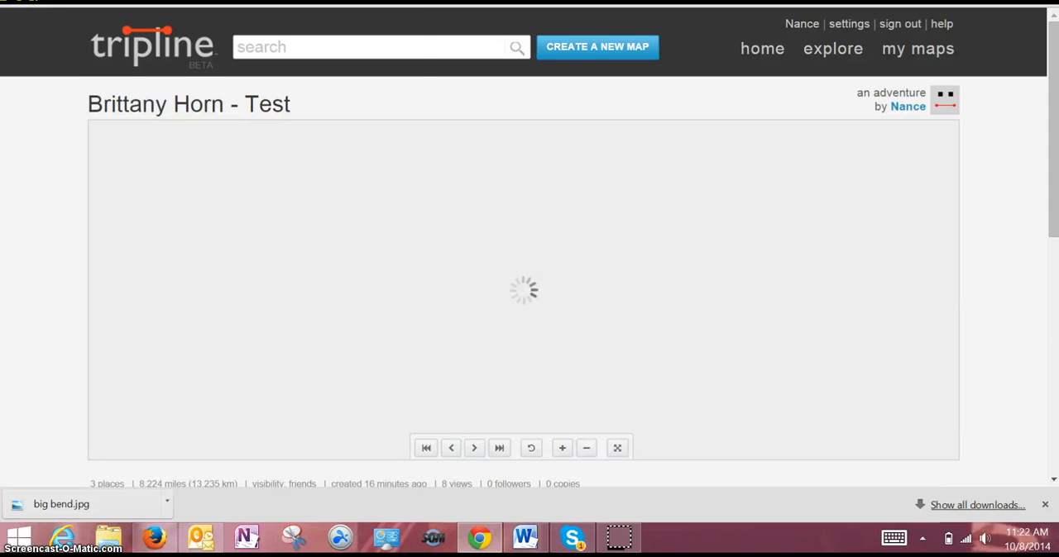
right_click(282, 1)
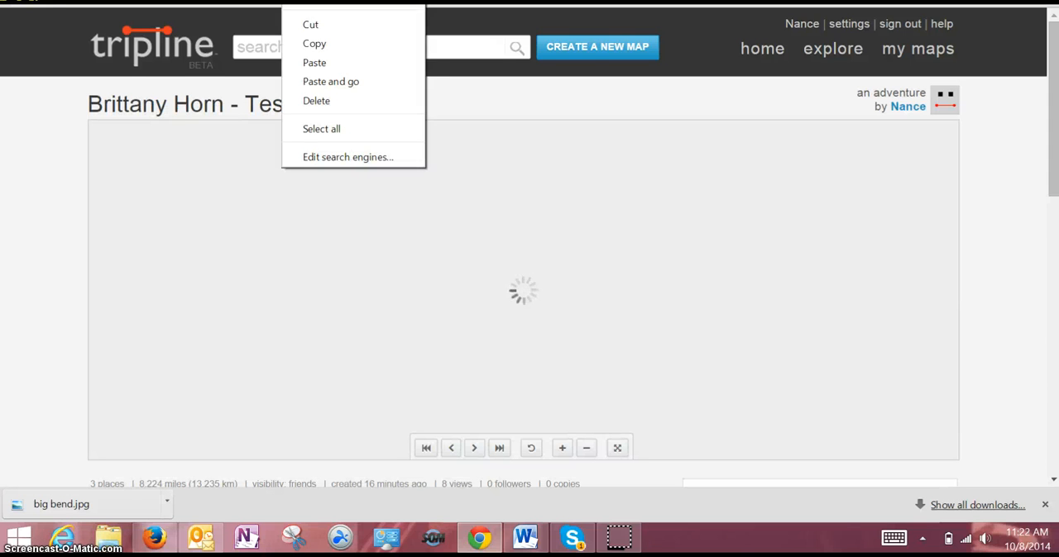
click(329, 46)
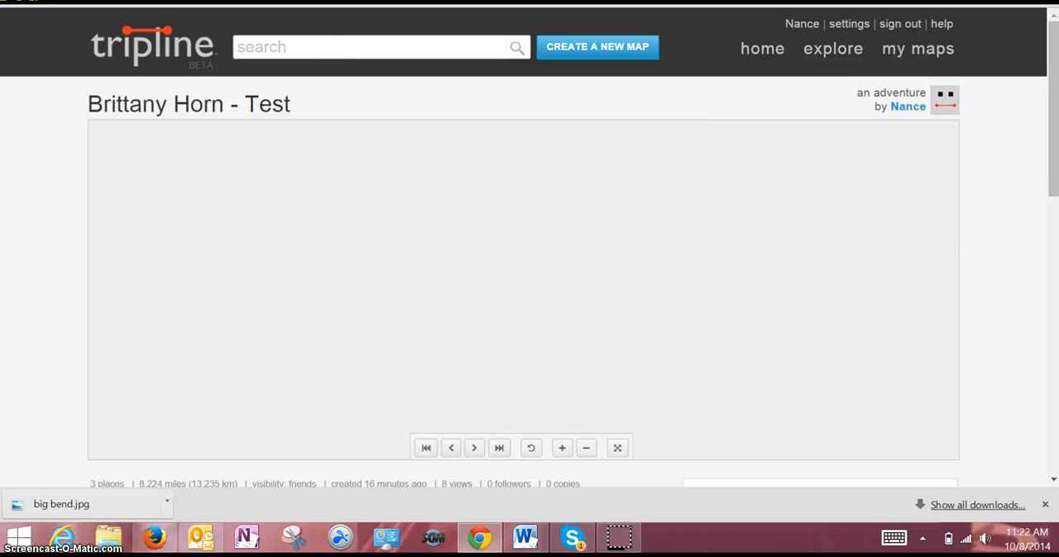
Step: Load the copied trip address in a new browser tab
key(ctrl+t)
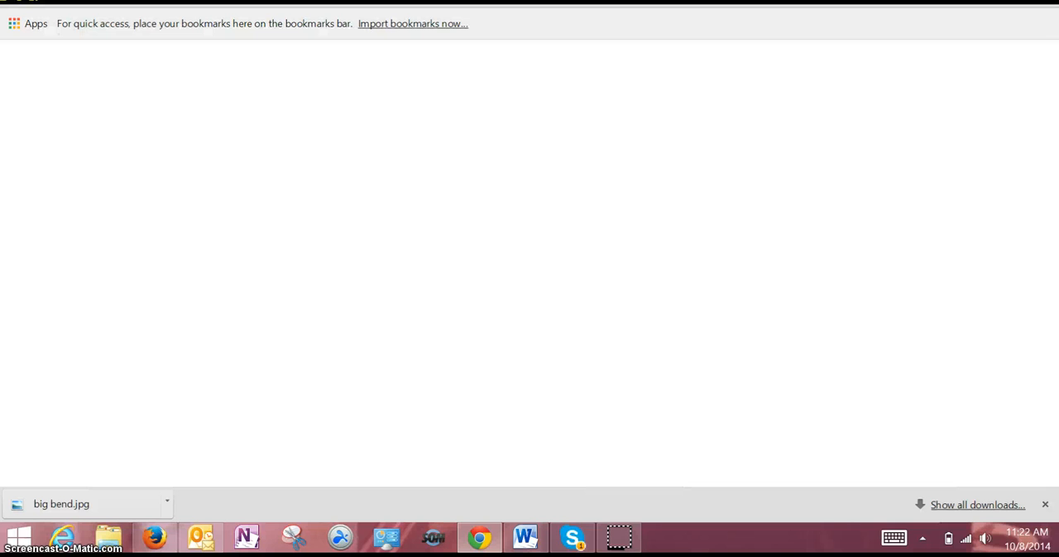
key(ctrl+v)
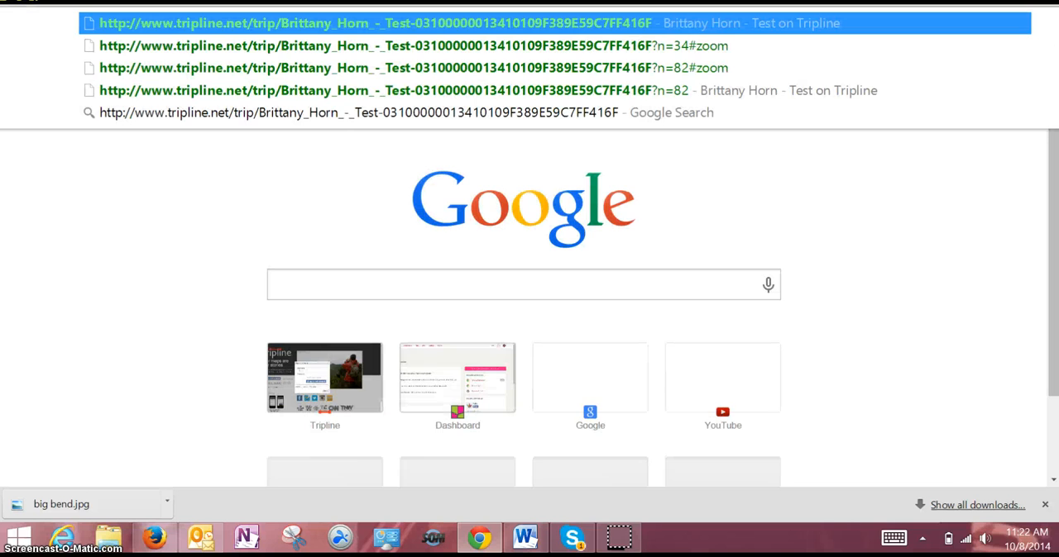
key(Return)
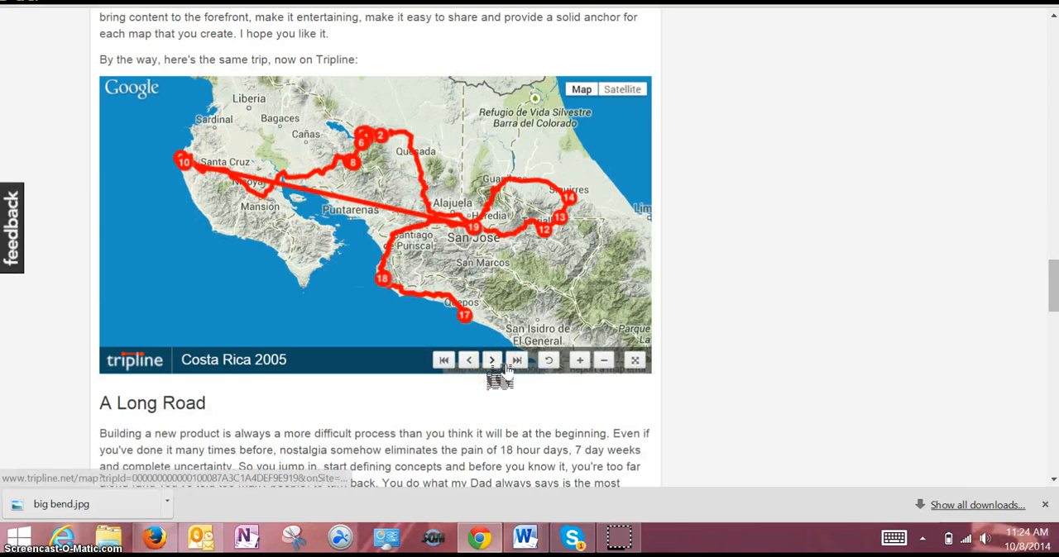
Step: Step through the first six stops of the embedded Costa Rica 2005 example trip, from San Jose to Arenal Volcano National Park
click(503, 366)
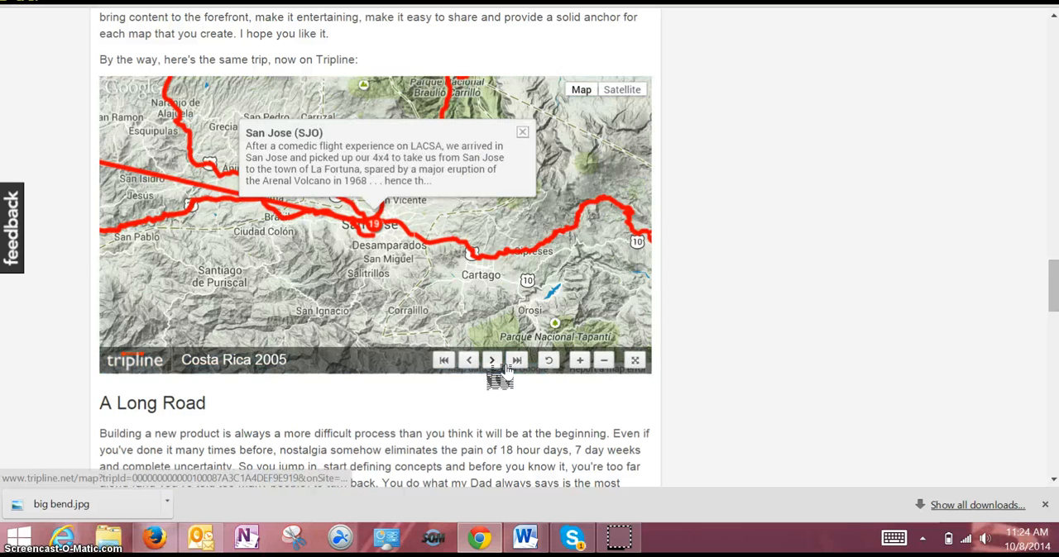
click(504, 367)
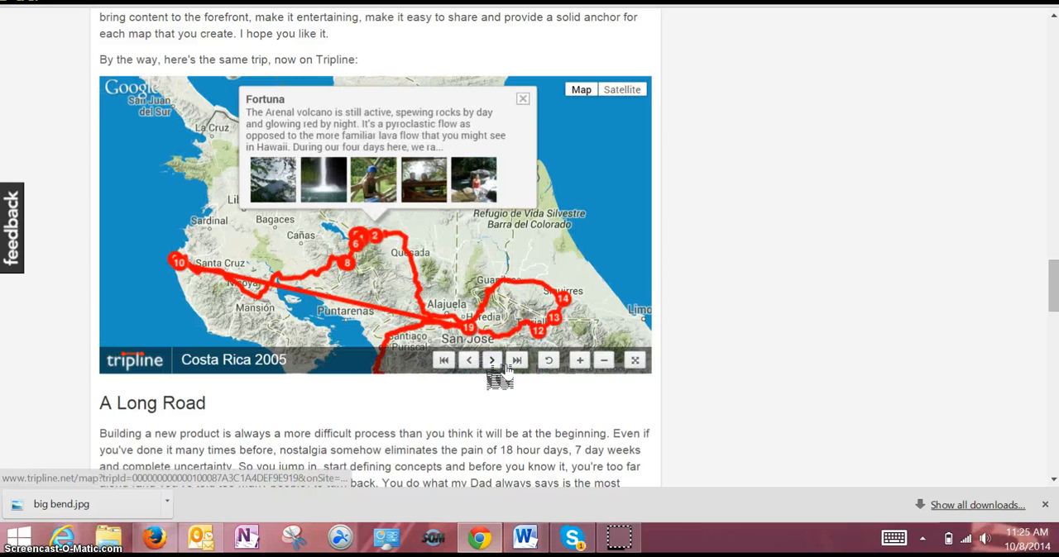
click(504, 367)
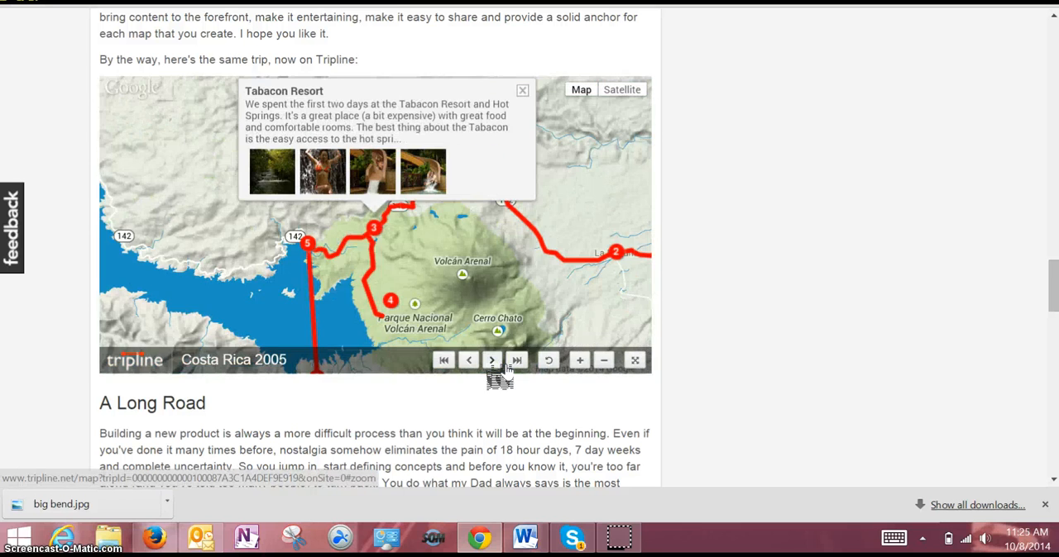
click(504, 367)
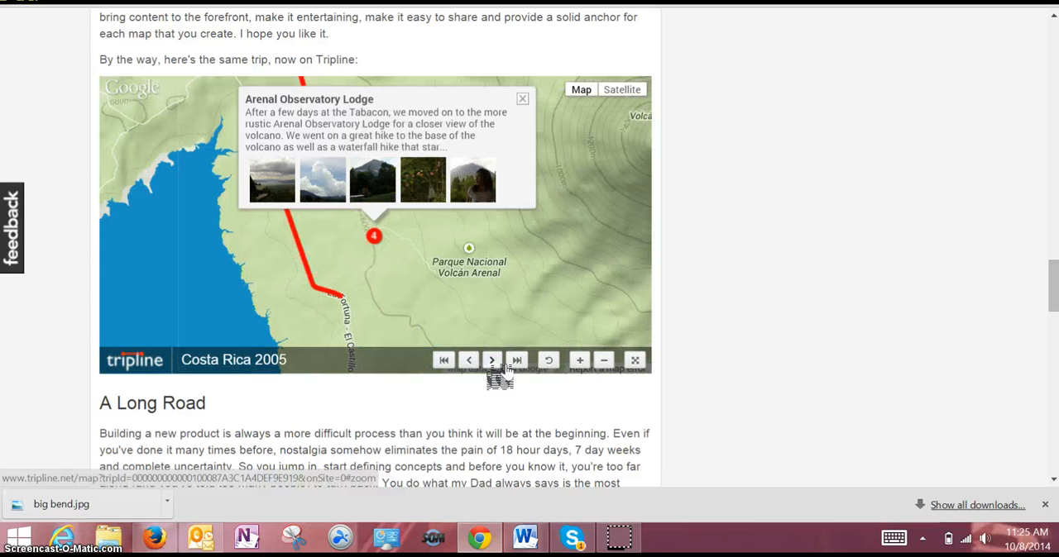
click(504, 367)
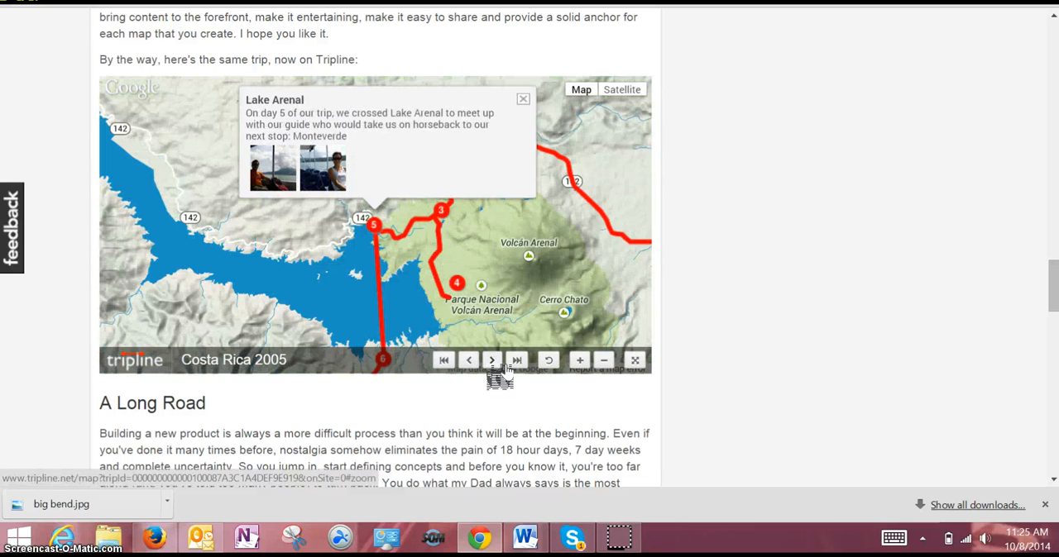
click(504, 367)
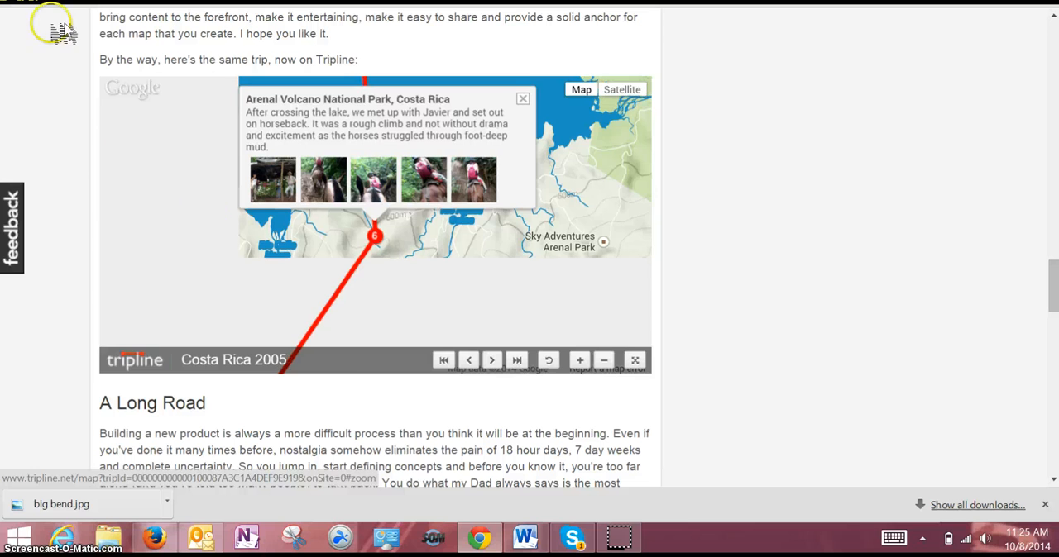